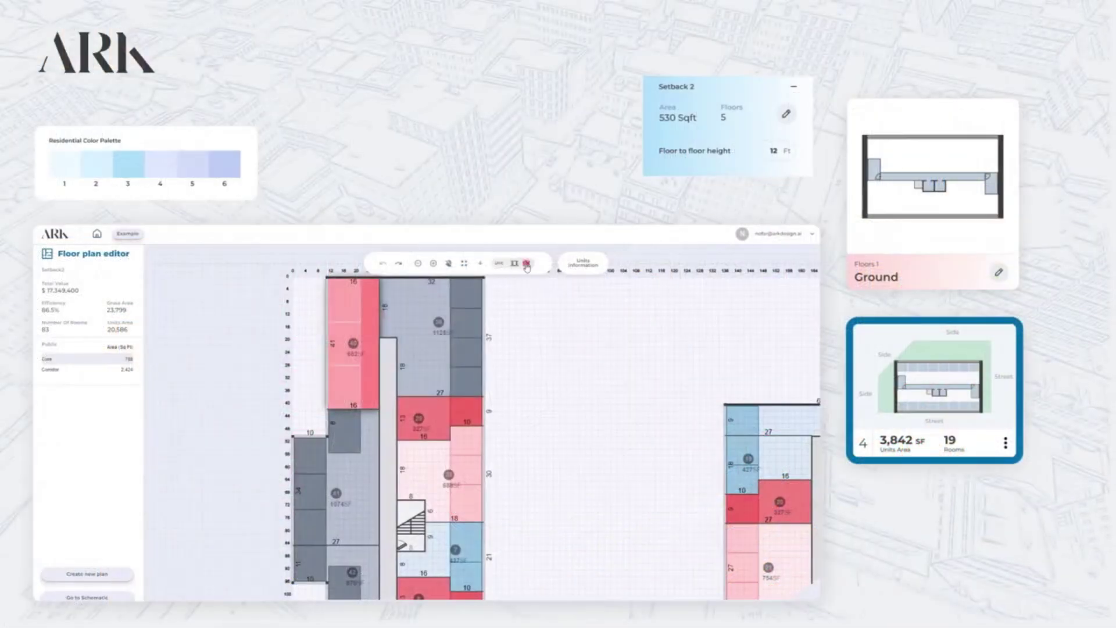
- Delete the red unit, shrink the 682SF room to 271SF, and pull up the lot's top-left corner
left_click(527, 265)
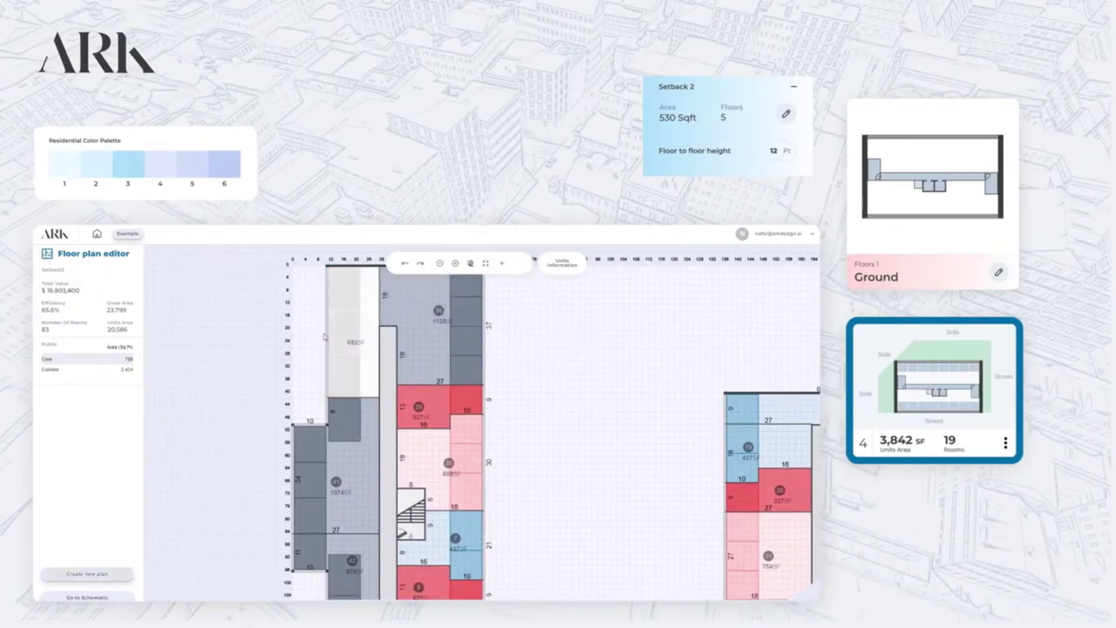
left_click(328, 335)
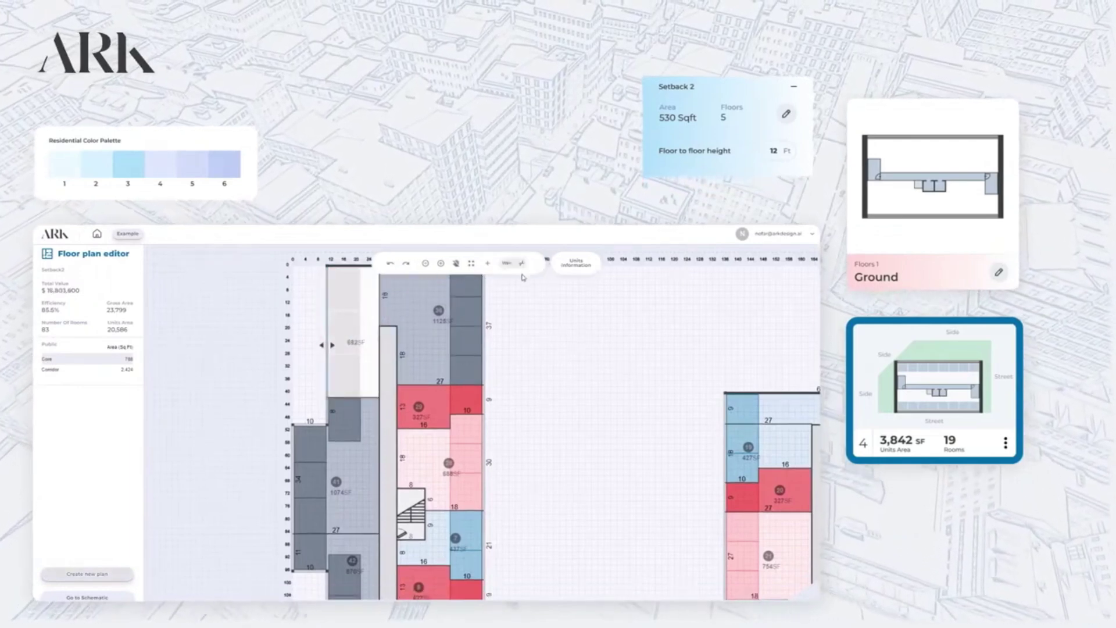
left_click(326, 320)
left_click(323, 314)
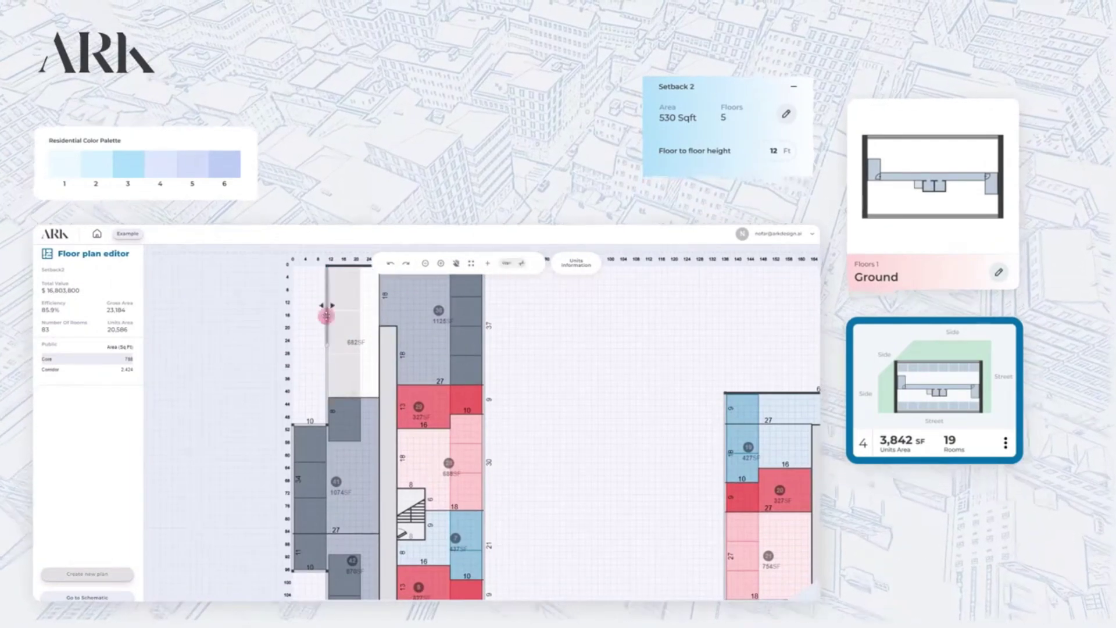
left_click(379, 324)
left_click_drag(355, 266, 355, 343)
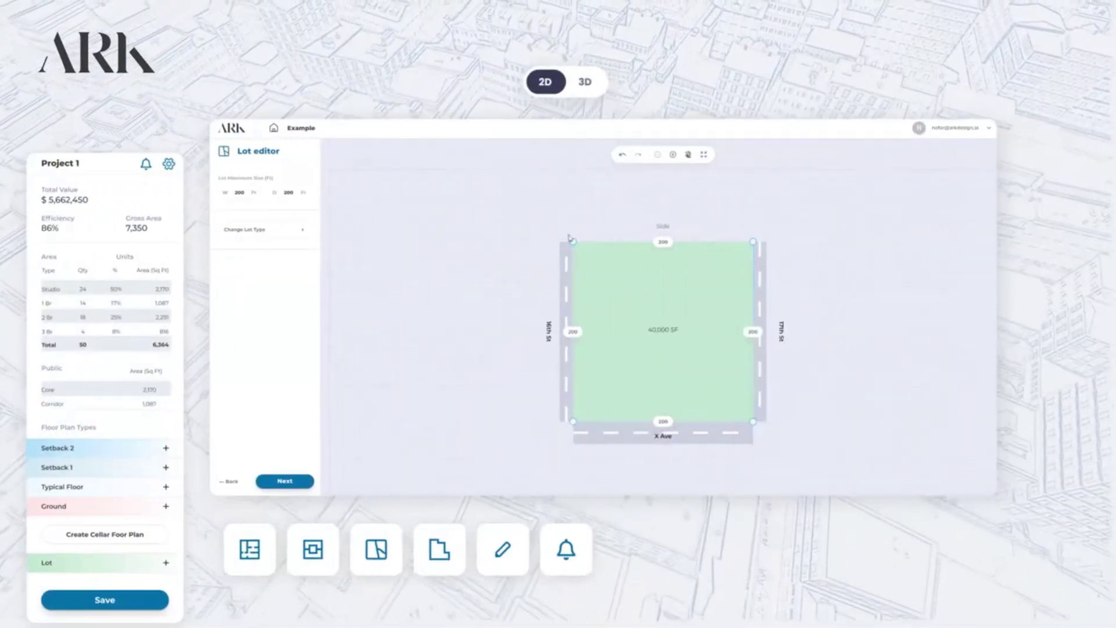
left_click_drag(571, 239, 574, 217)
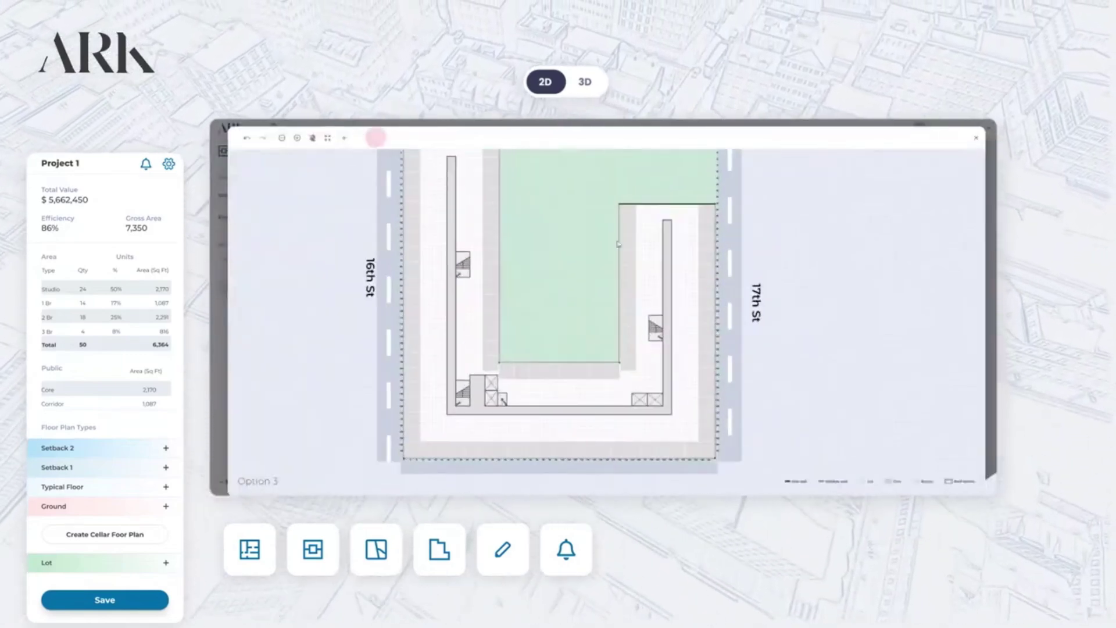
- Add an entrance segment on the 17th St lot line and close the floor-plan editor
scroll(711, 311, "up", 5)
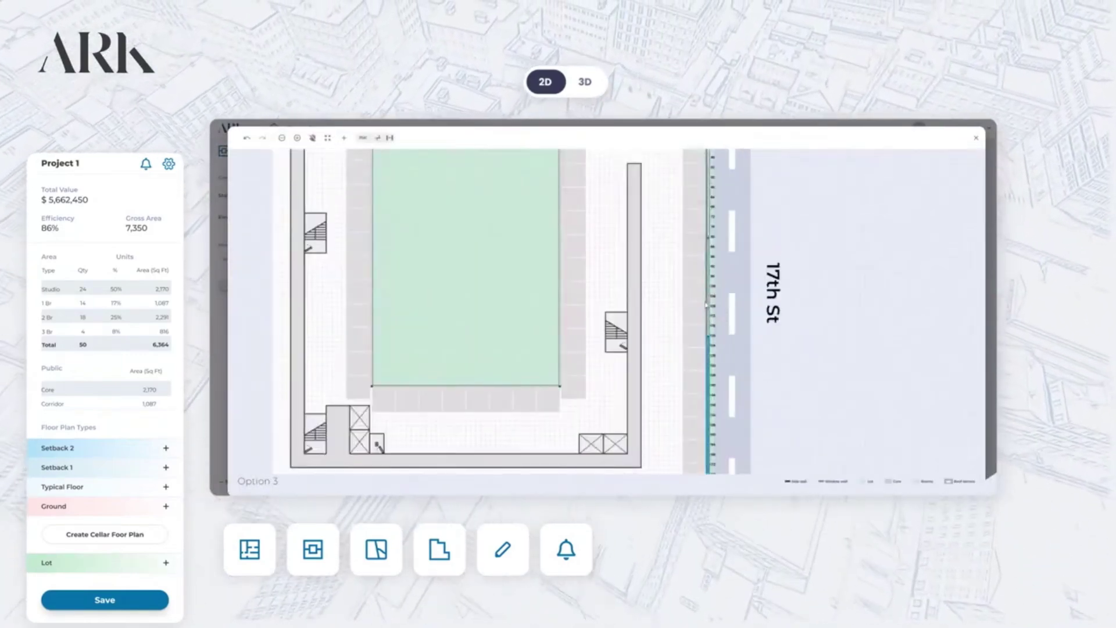
left_click_drag(708, 303, 701, 302)
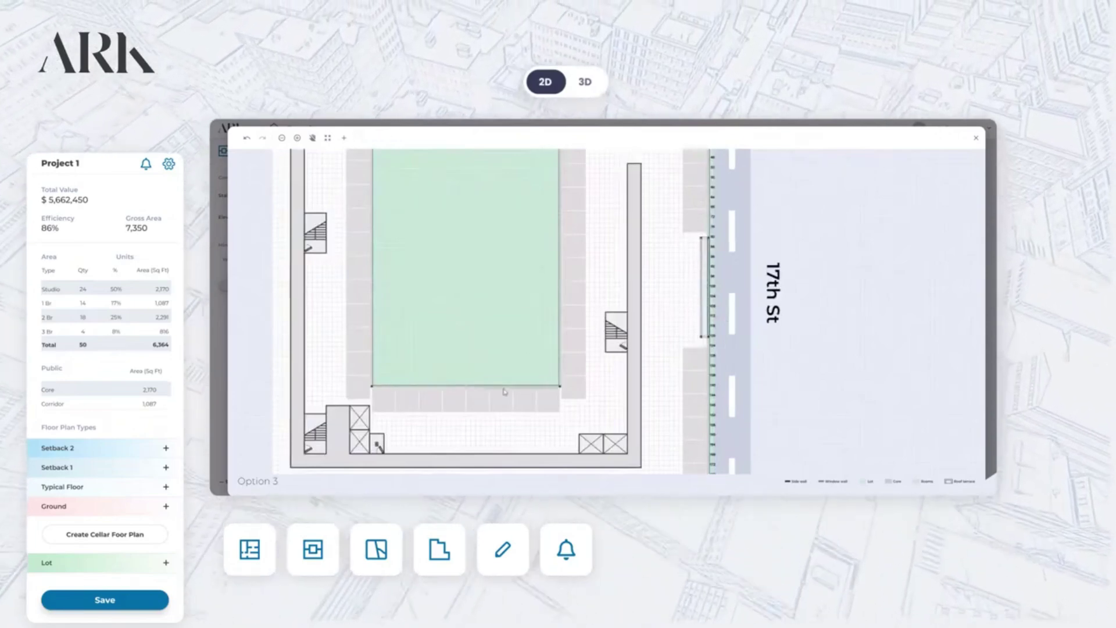
left_click(976, 138)
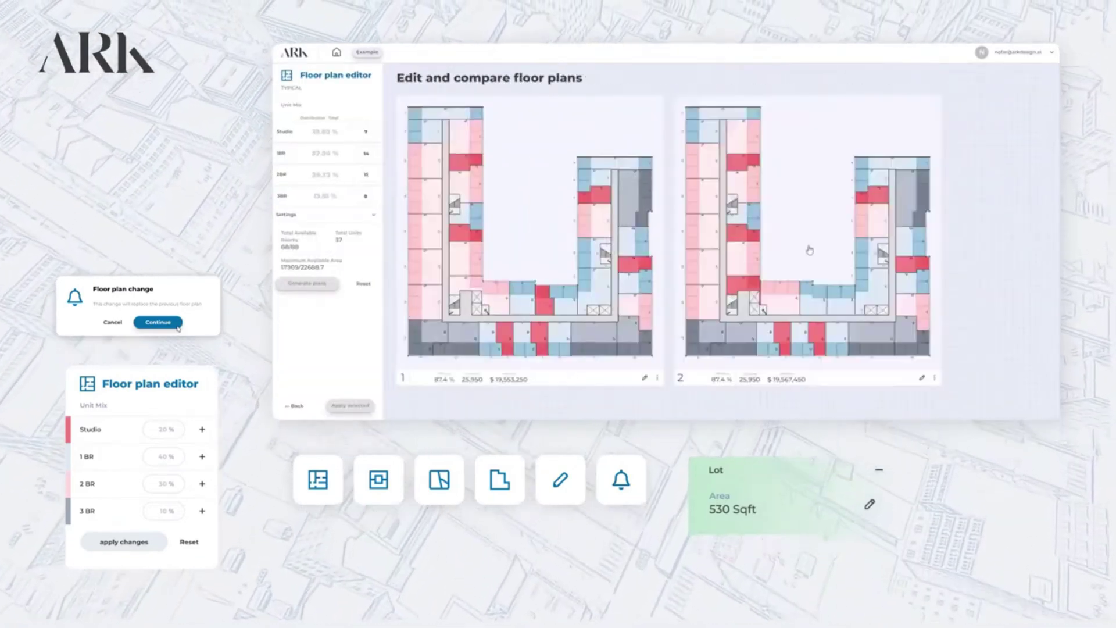
- Open generated plan 2 in 3D with surroundings shown and cellar floors hidden
left_click(809, 250)
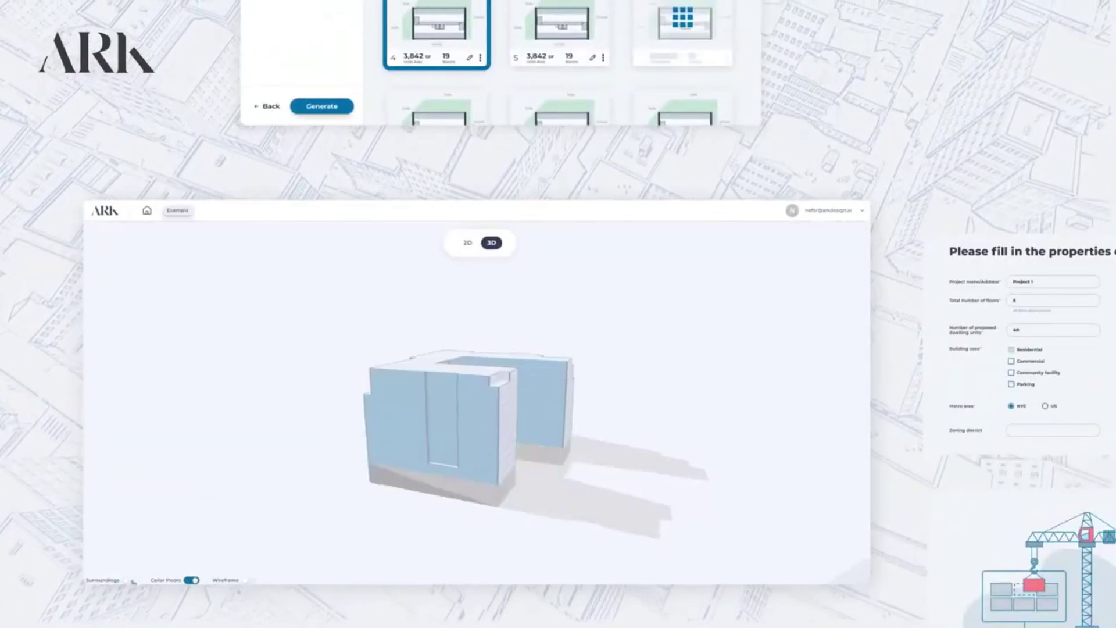
left_click(130, 580)
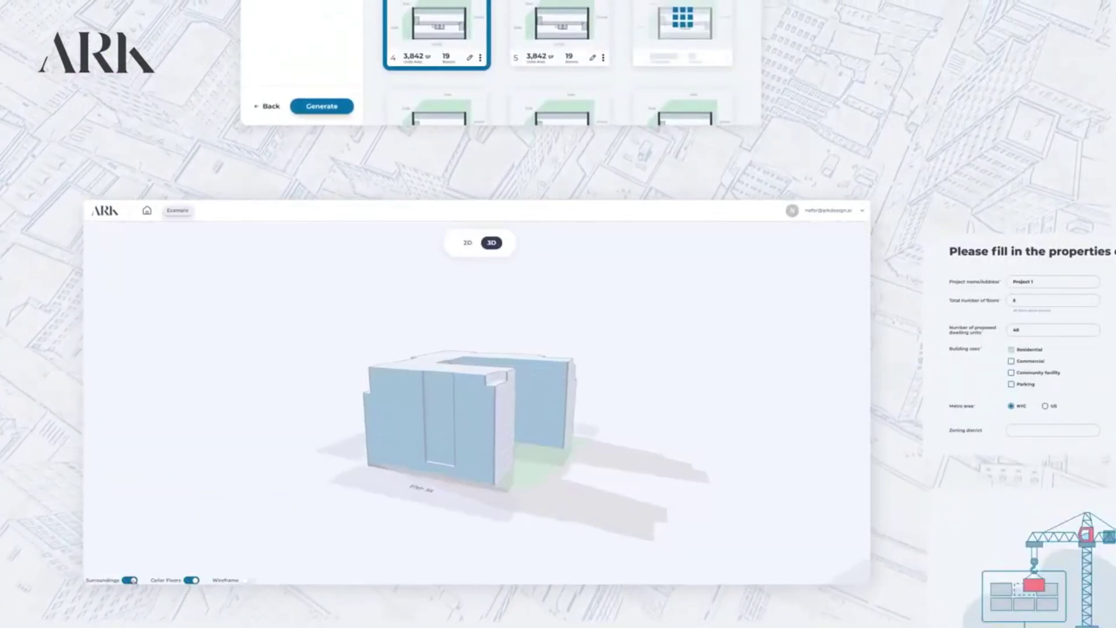
left_click(191, 580)
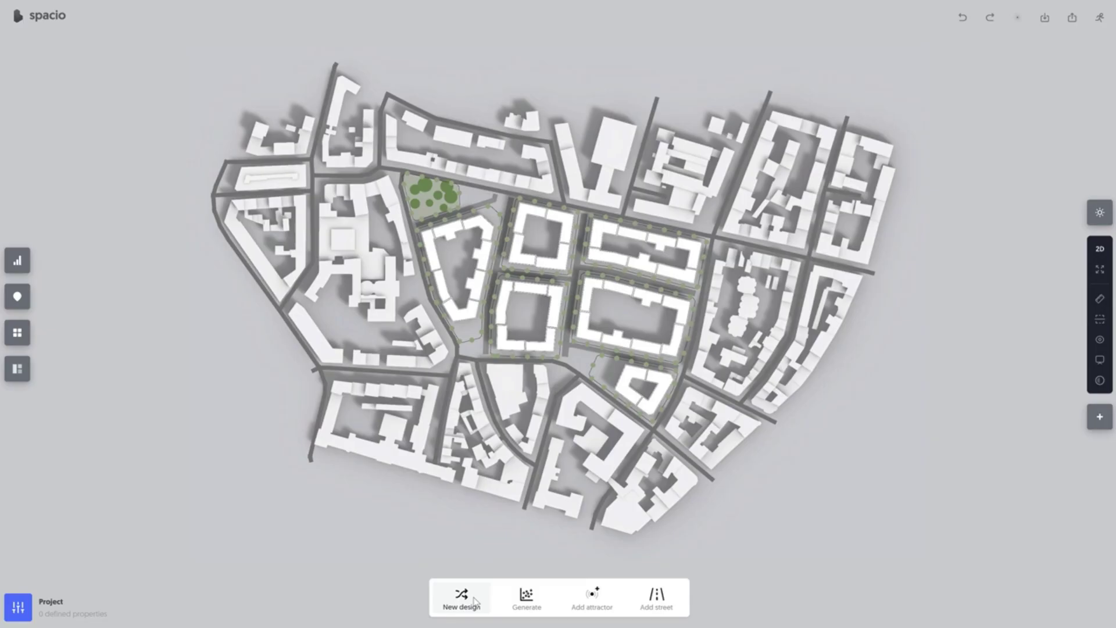
- Regenerate the central city blocks repeatedly until a layout with a lower-right park block appears
left_click(475, 601)
left_click(475, 601)
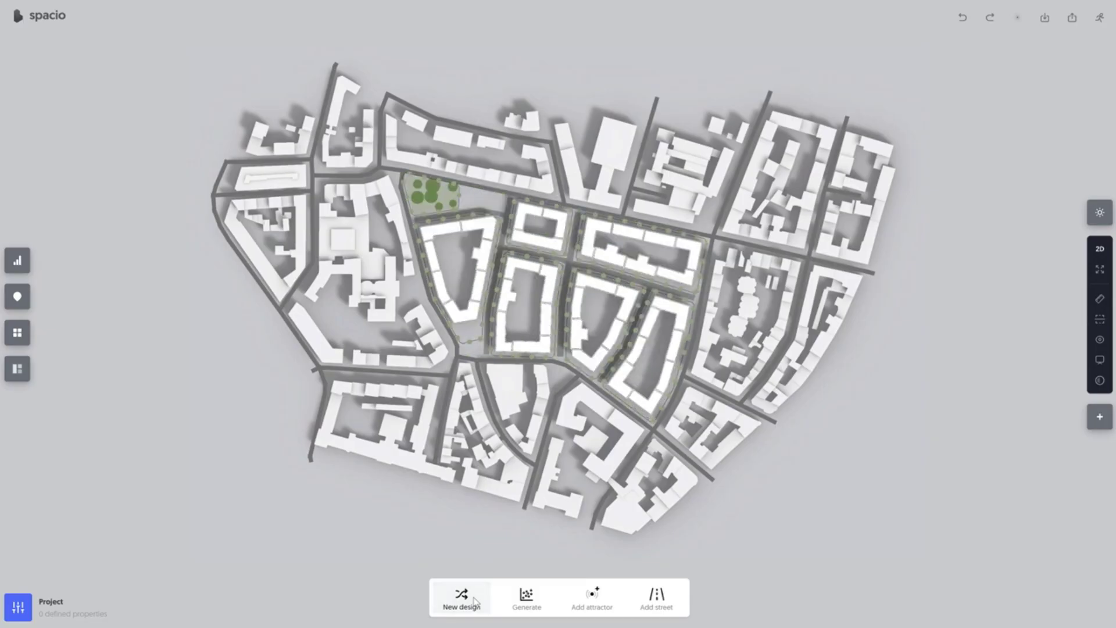
left_click(475, 601)
left_click(475, 600)
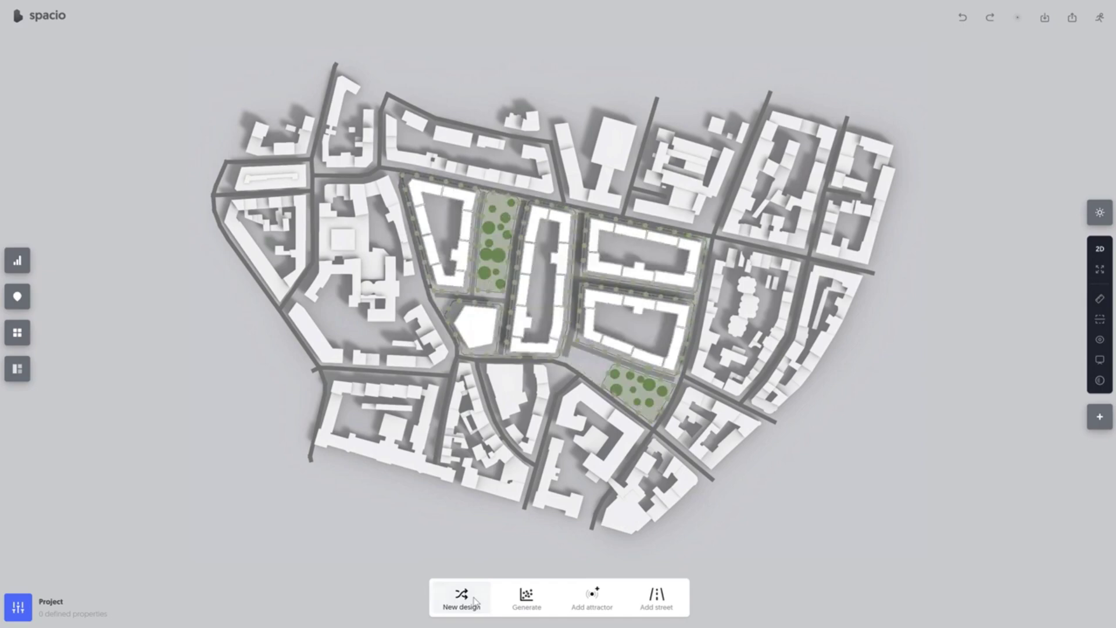
left_click(475, 601)
left_click(475, 601)
left_click(475, 600)
left_click(475, 600)
left_click(475, 601)
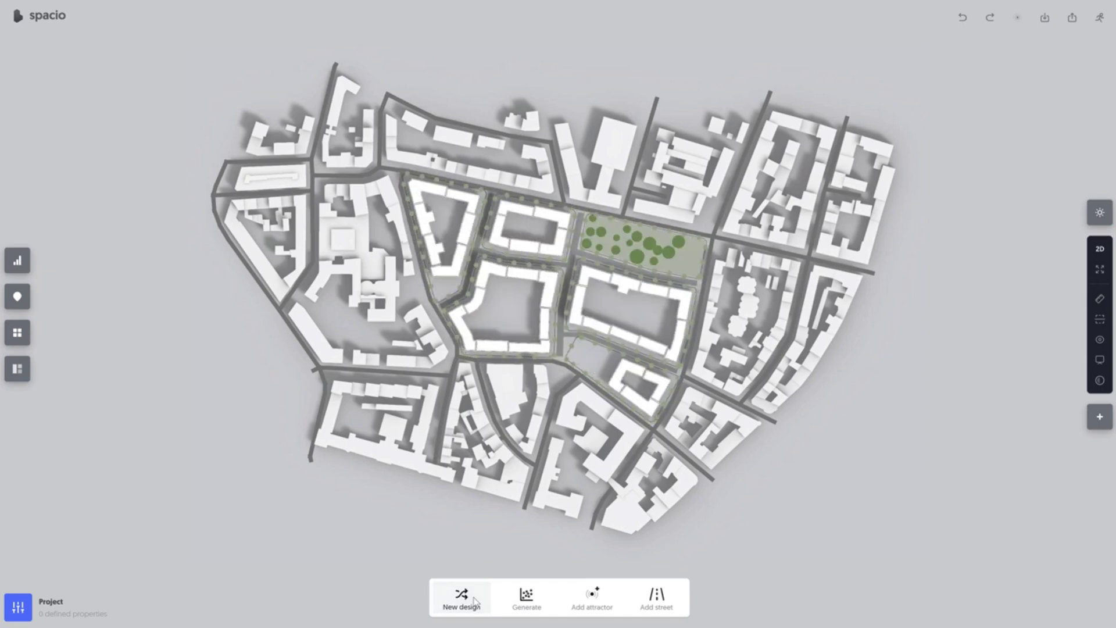
left_click(475, 601)
left_click(475, 600)
left_click(475, 600)
left_click(475, 601)
left_click(475, 601)
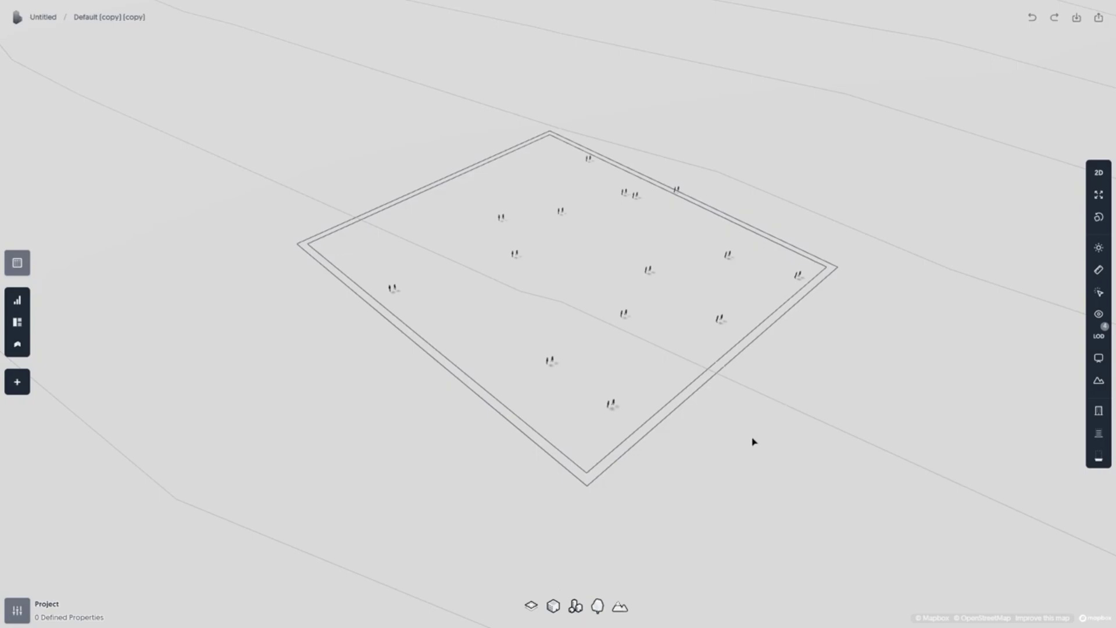
- Generate apartment buildings on the plot, lift the tower, reset it to terrain elevation, and show its properties
left_click(693, 385)
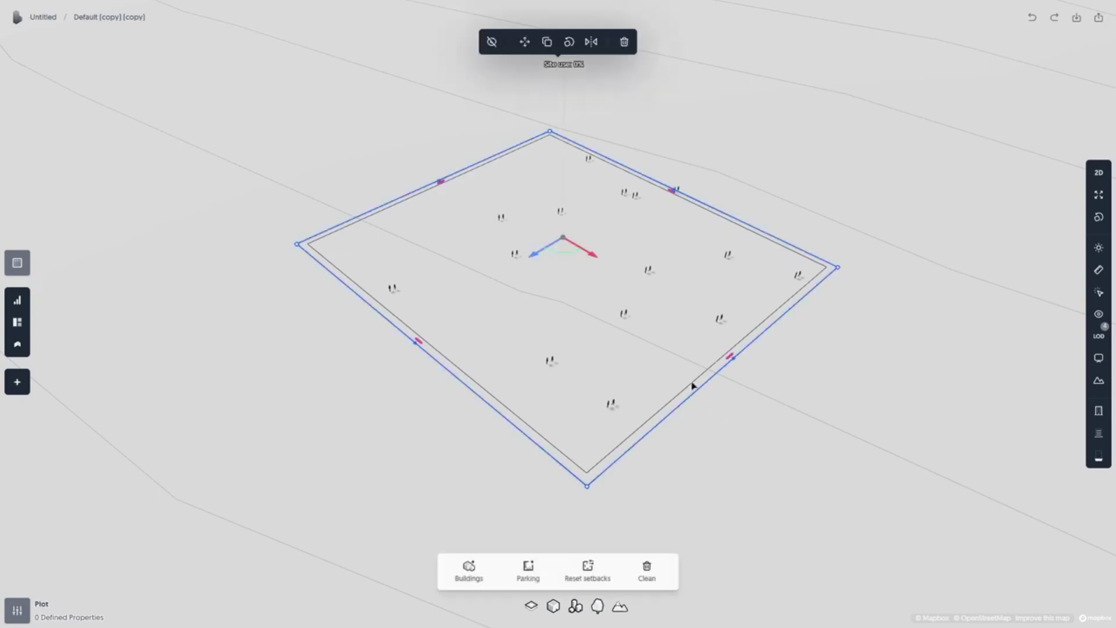
left_click(481, 571)
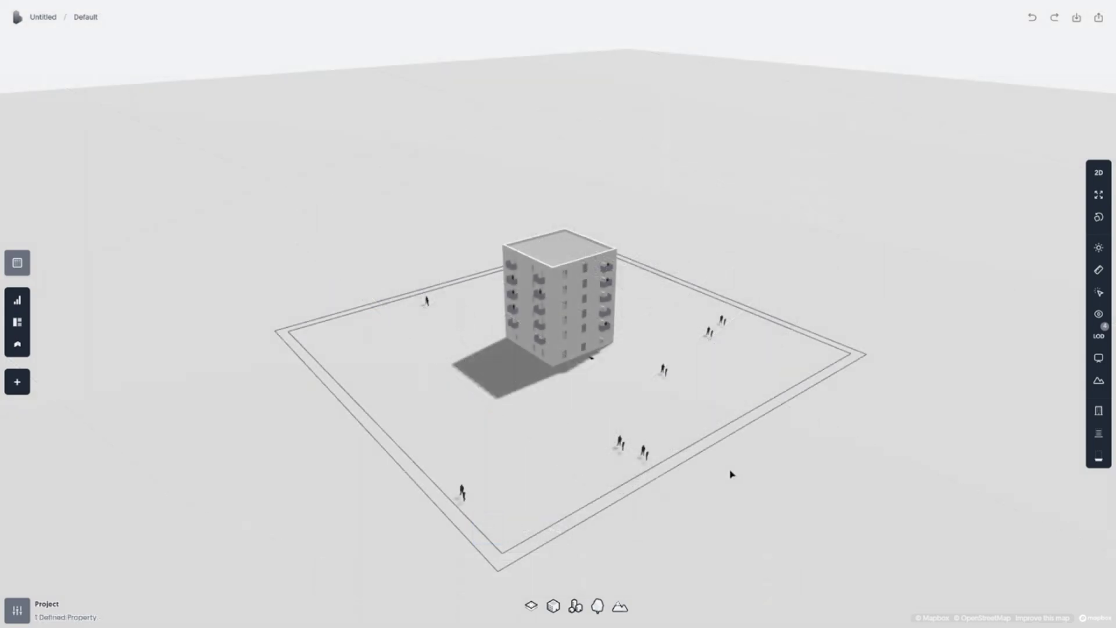
left_click(573, 303)
left_click_drag(560, 180, 552, 297)
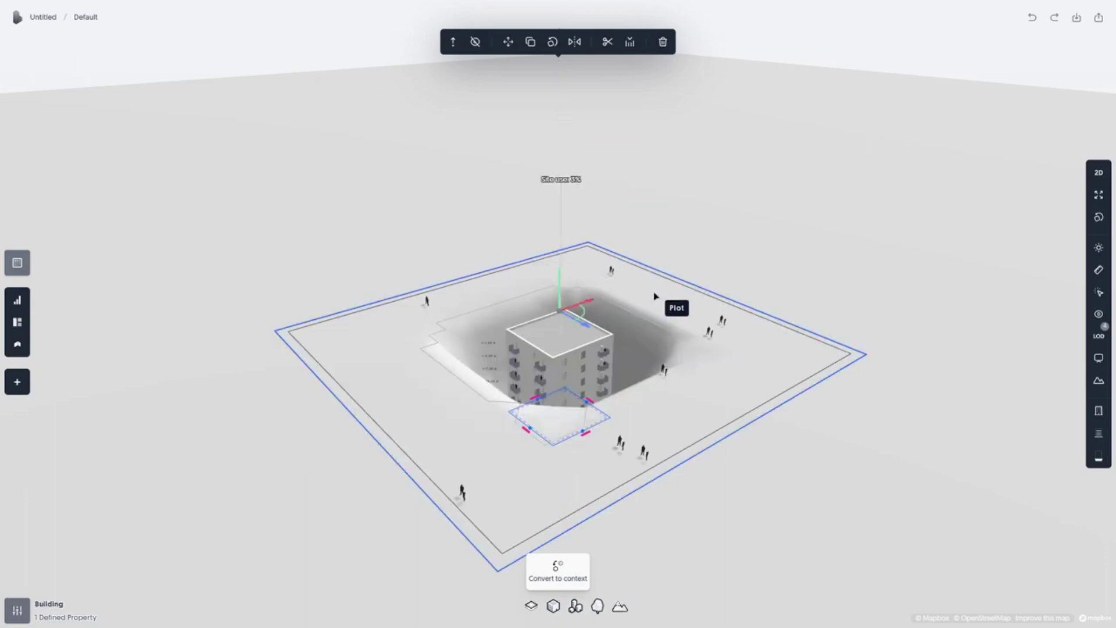
left_click(628, 53)
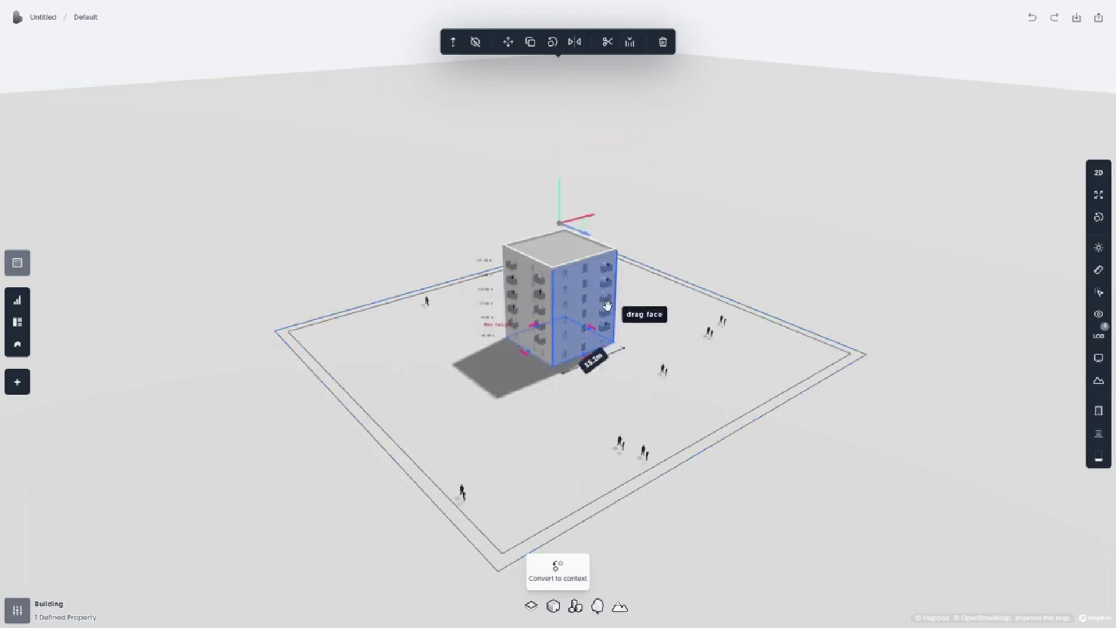
left_click(49, 607)
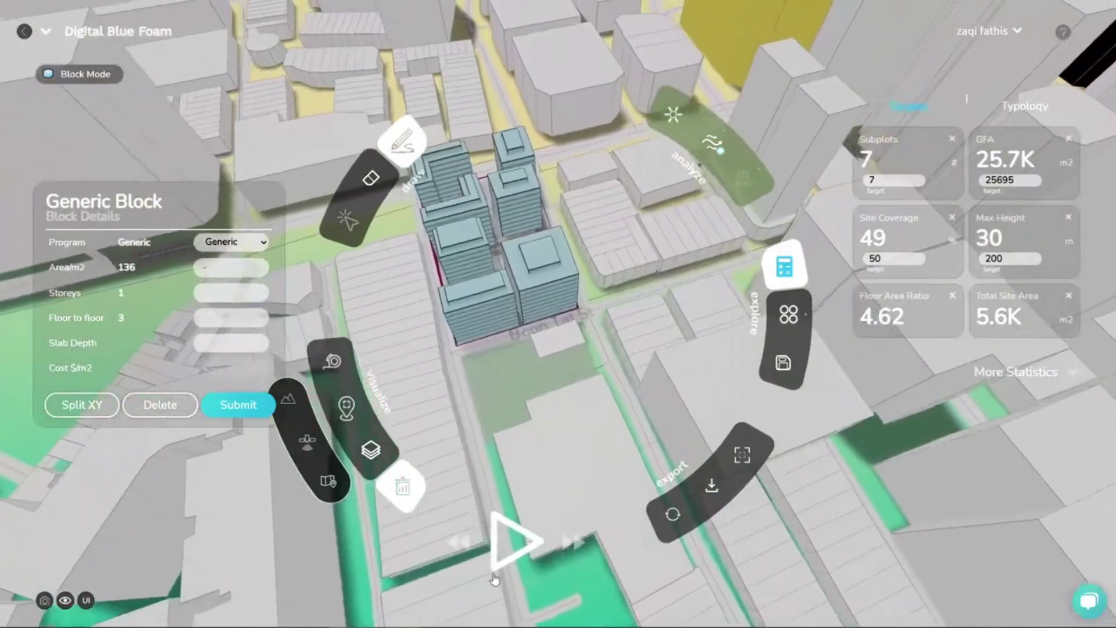
- Generate a tower massing solution, regenerate it, then clear the massing from the site
left_click(493, 575)
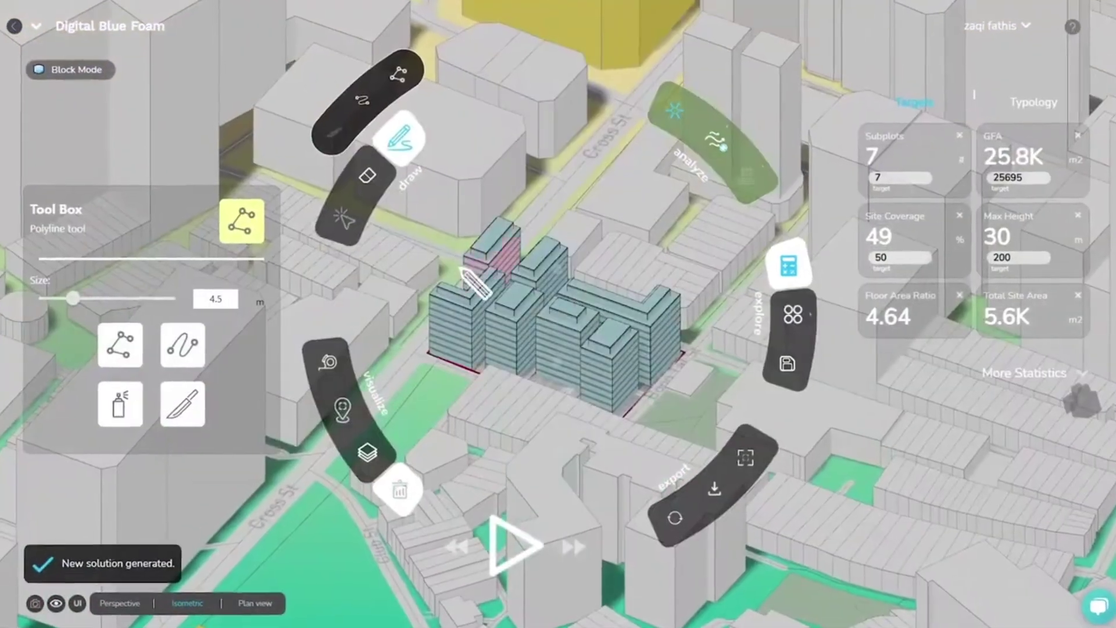
left_click(512, 546)
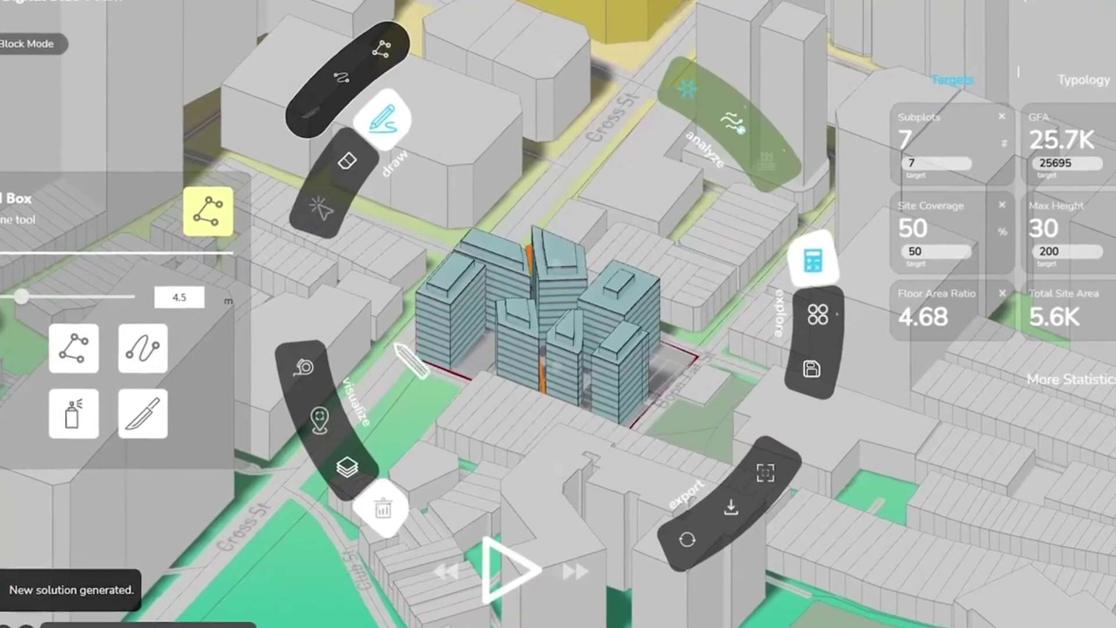
left_click(484, 564)
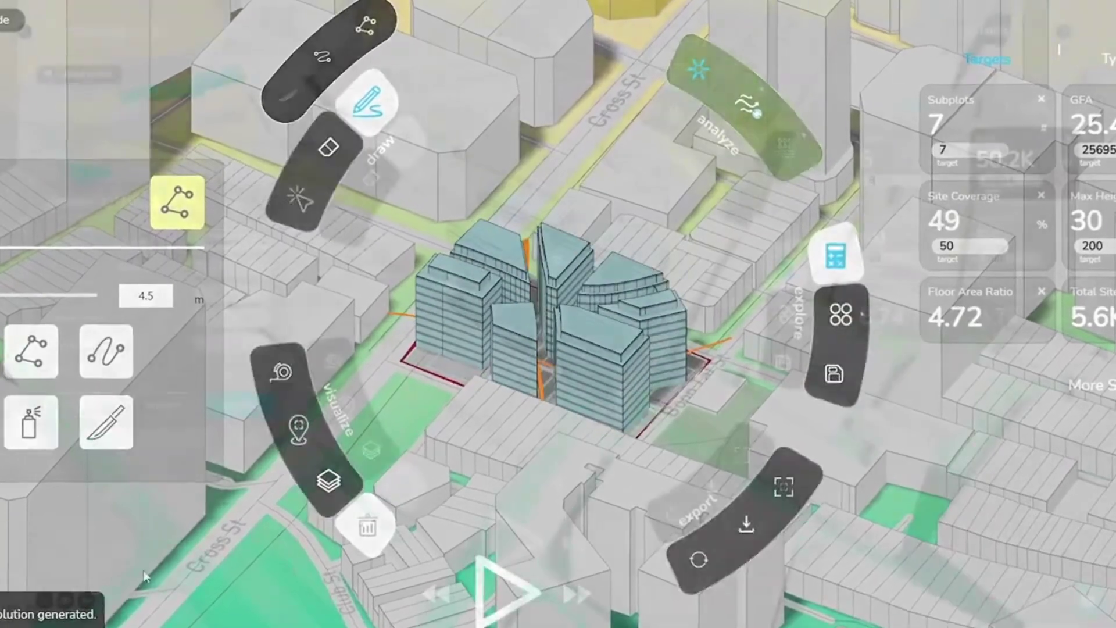
- Set the GFA target to 35 and orbit the shared city model to review comments
left_click_drag(965, 136, 934, 138)
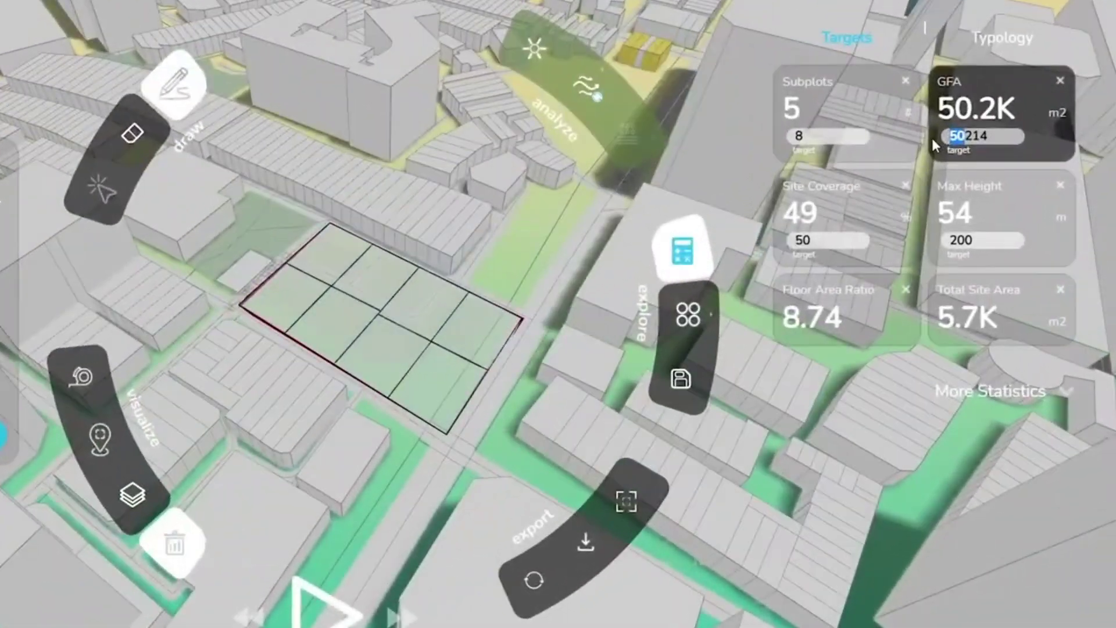
type("35")
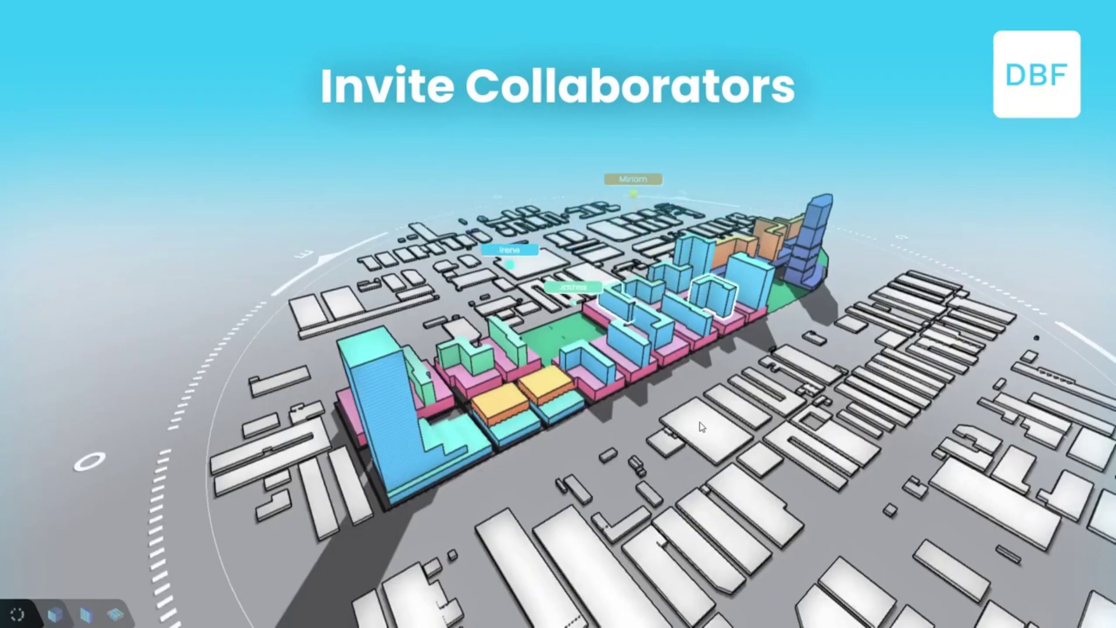
left_click_drag(748, 464, 659, 368)
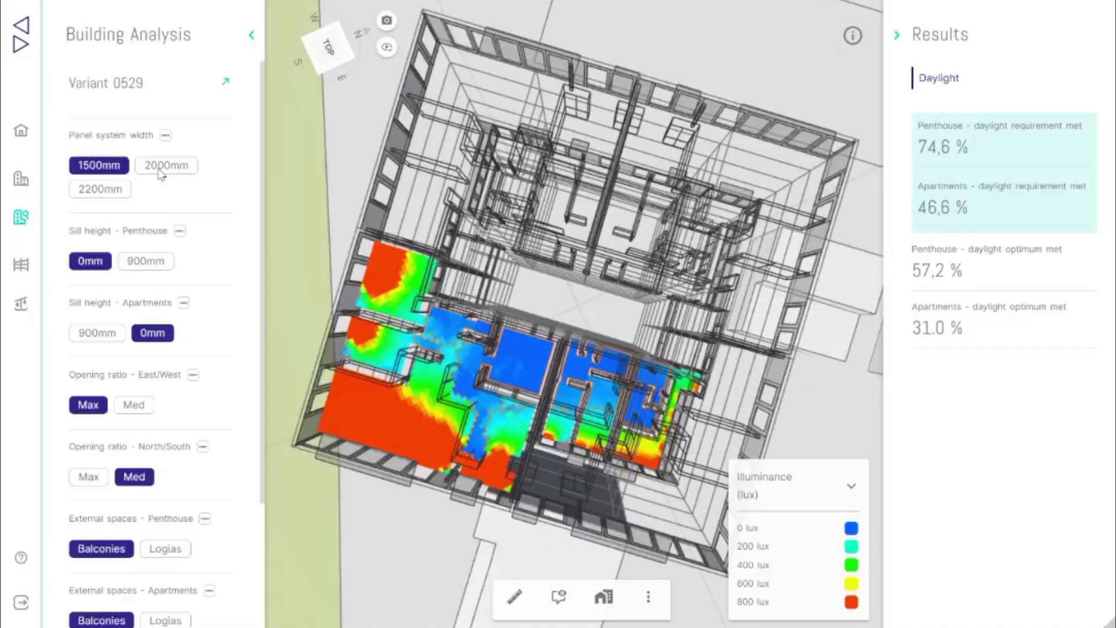
- Try 2000 then 2200mm panels, 900 then 0mm sills, Med east/west openings, and penthouse logias
left_click(161, 175)
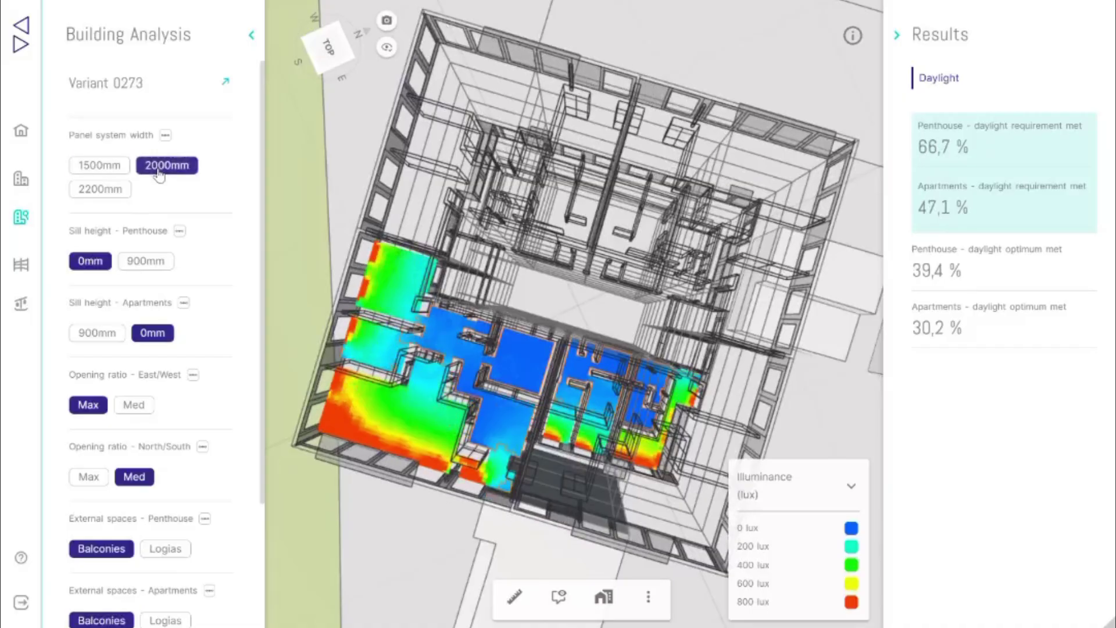
left_click(134, 266)
left_click(112, 339)
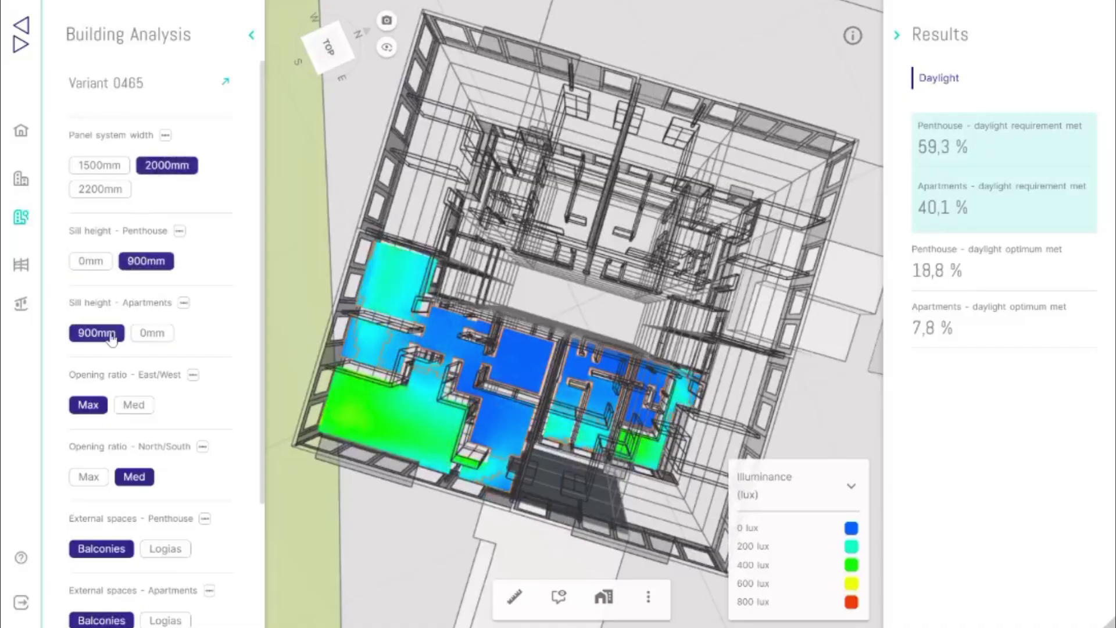
left_click(134, 405)
left_click(100, 188)
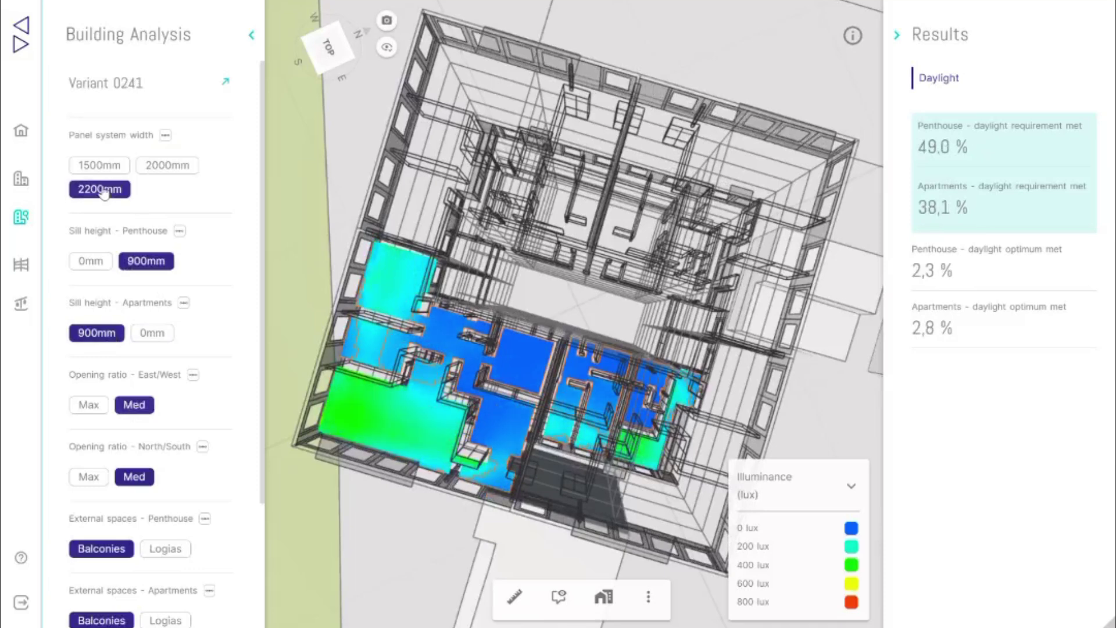
left_click(93, 263)
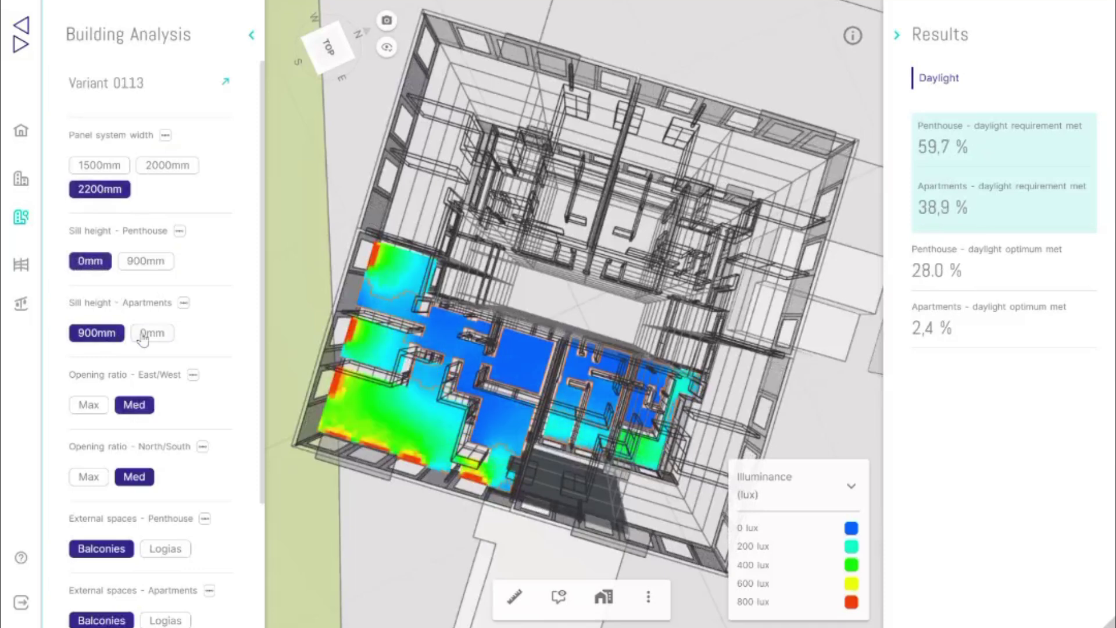
left_click(143, 340)
left_click(165, 549)
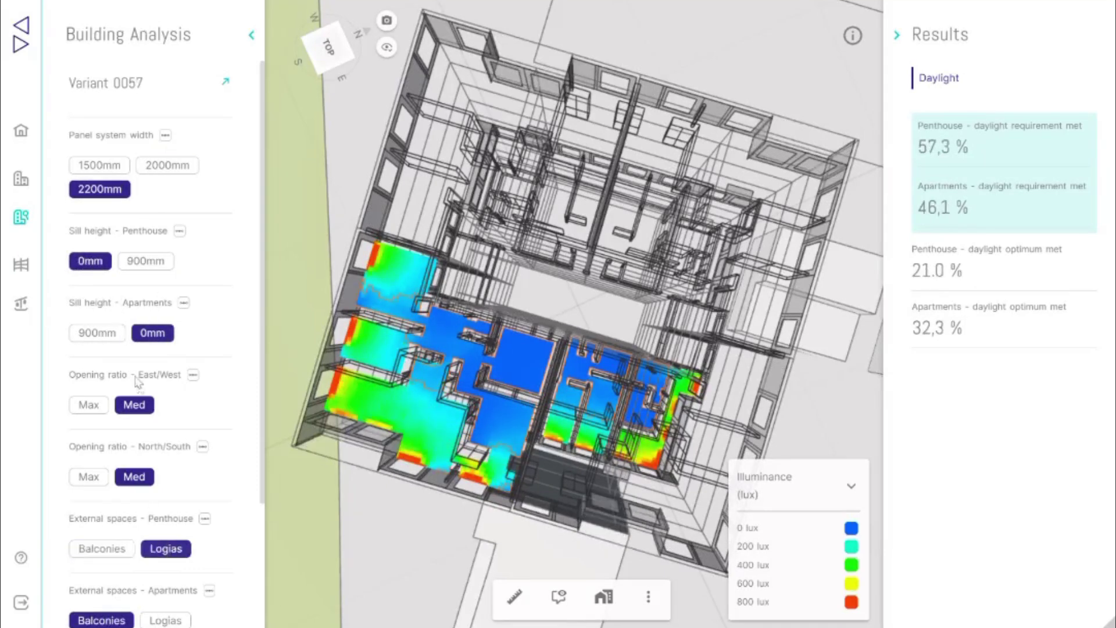
- Return panels to 2000mm, set Max east/west openings and apartment logias, then tilt the 3D view
left_click(98, 167)
left_click(151, 167)
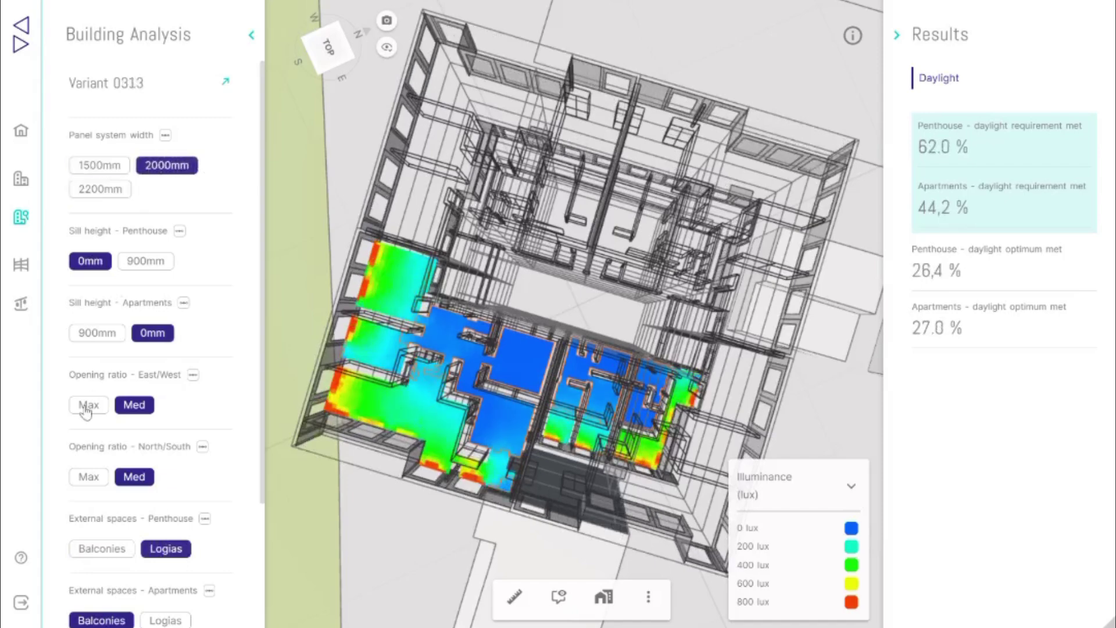
left_click(87, 407)
left_click(169, 621)
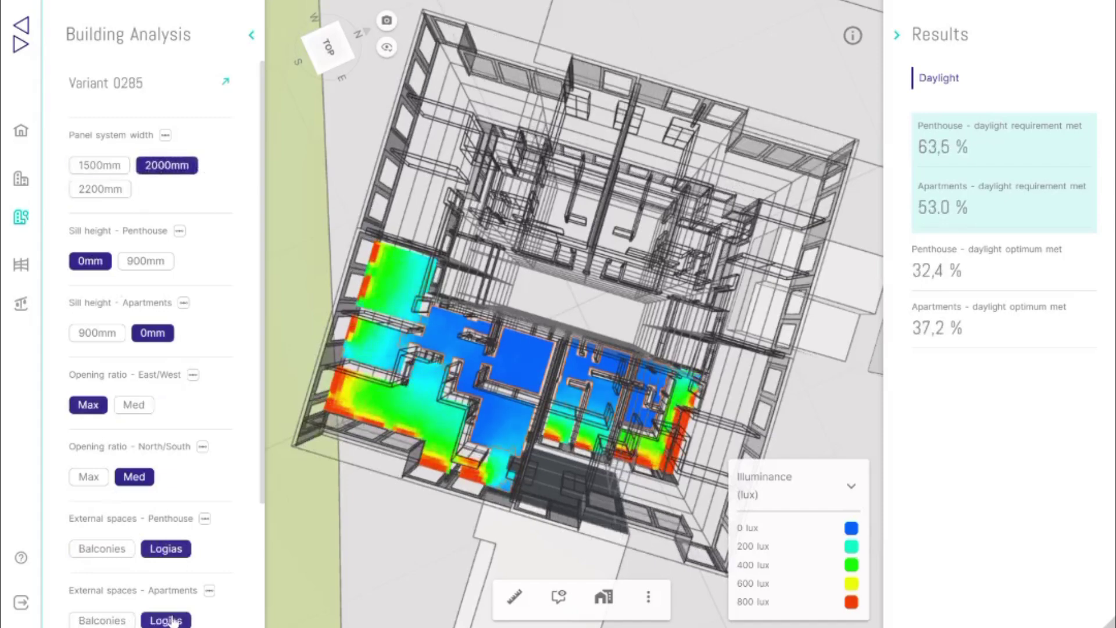
left_click_drag(427, 412, 554, 327)
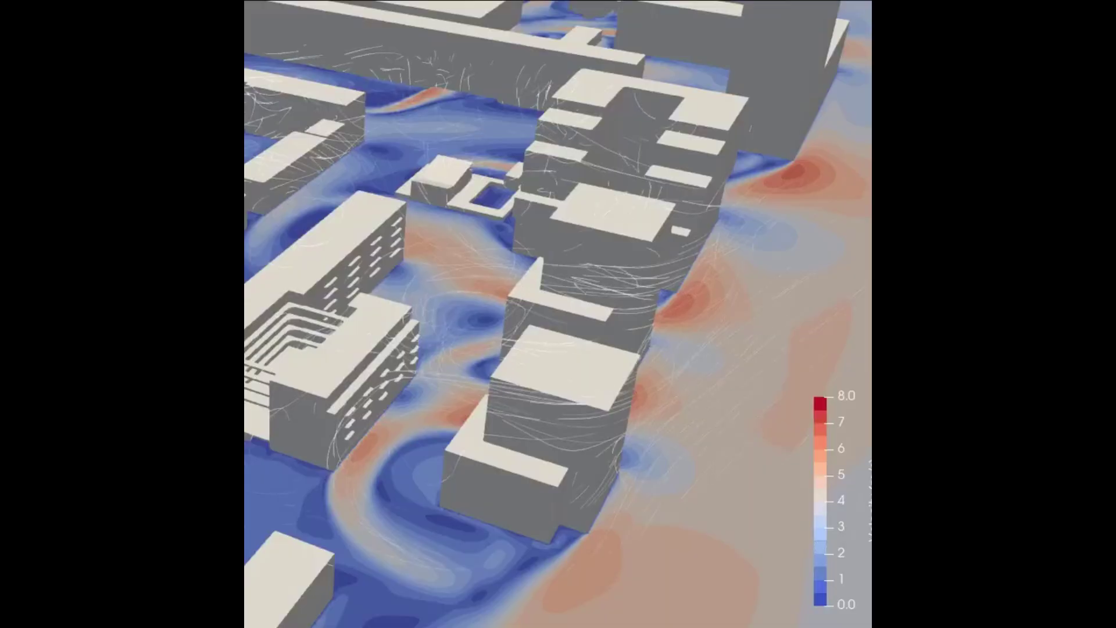